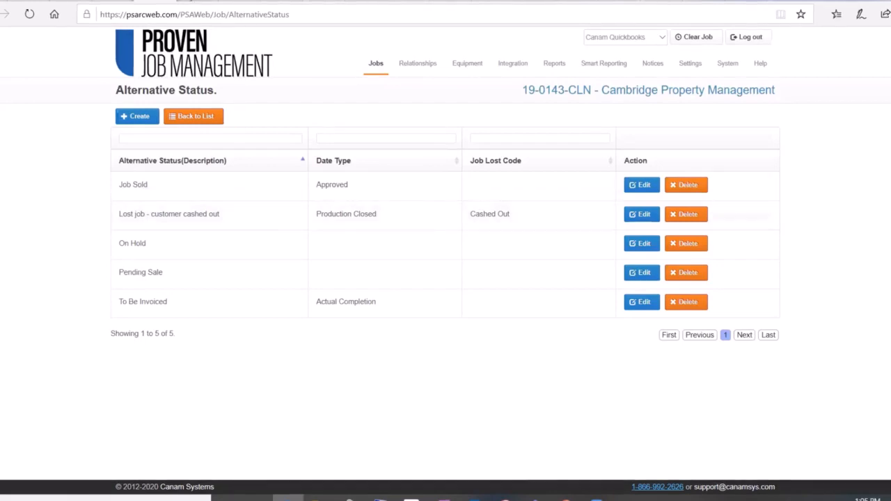
Step: View the holiday list and the calendar status list reached from the Jobs schedule settings in Company Settings
click(185, 1)
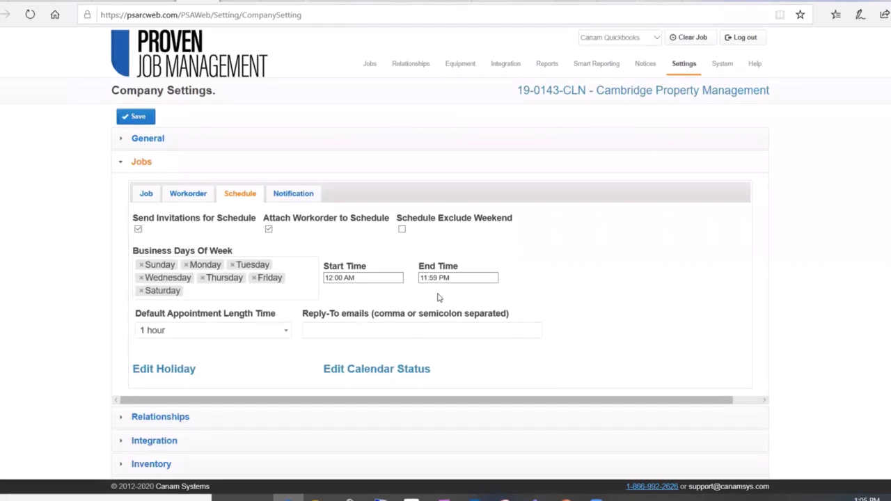
click(180, 370)
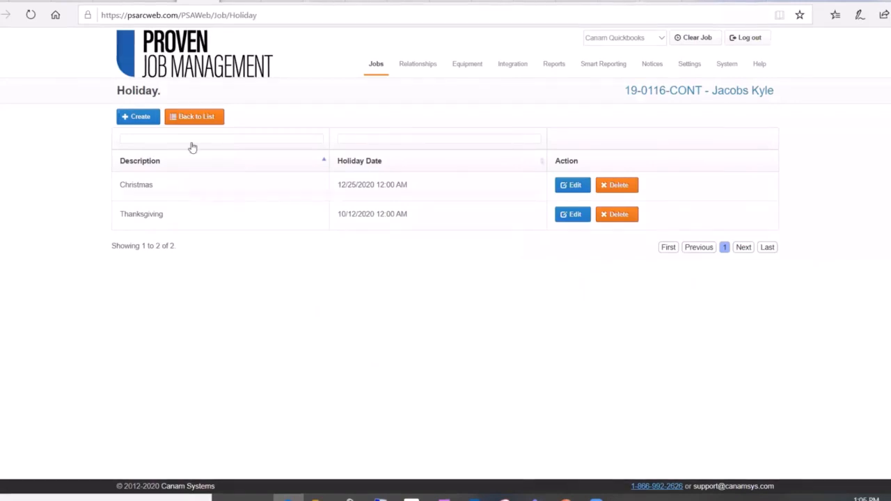
click(192, 119)
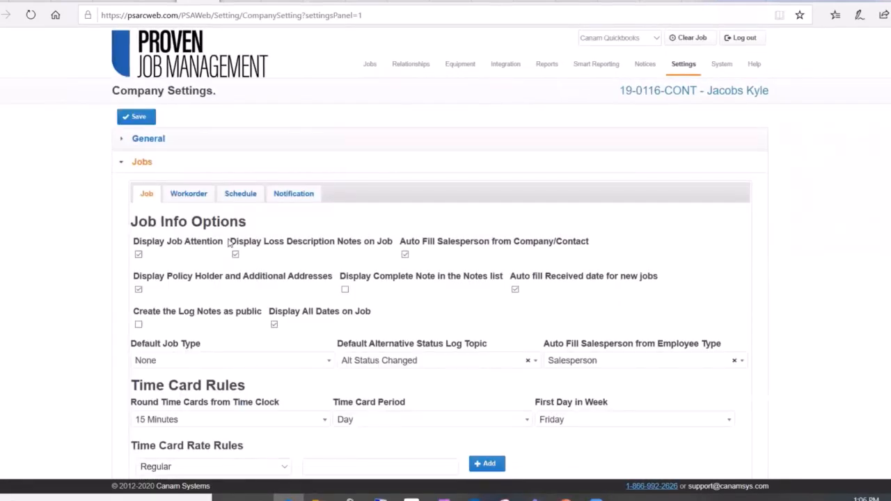
click(240, 195)
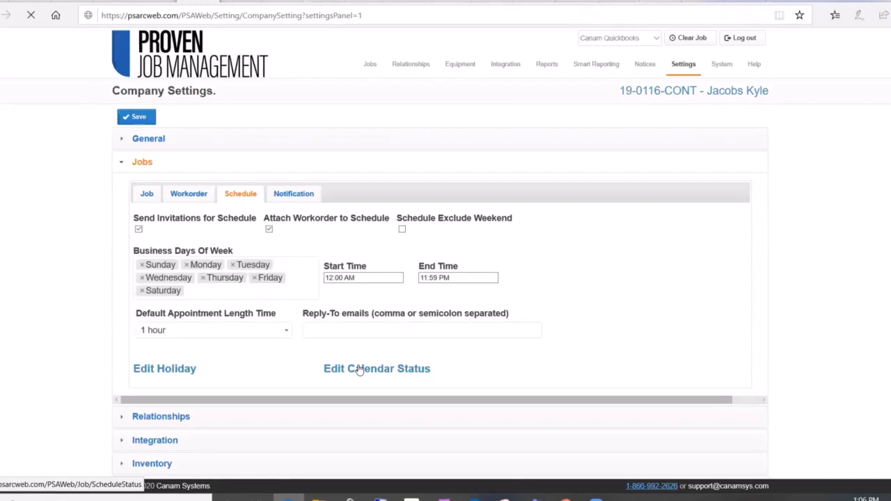
click(358, 370)
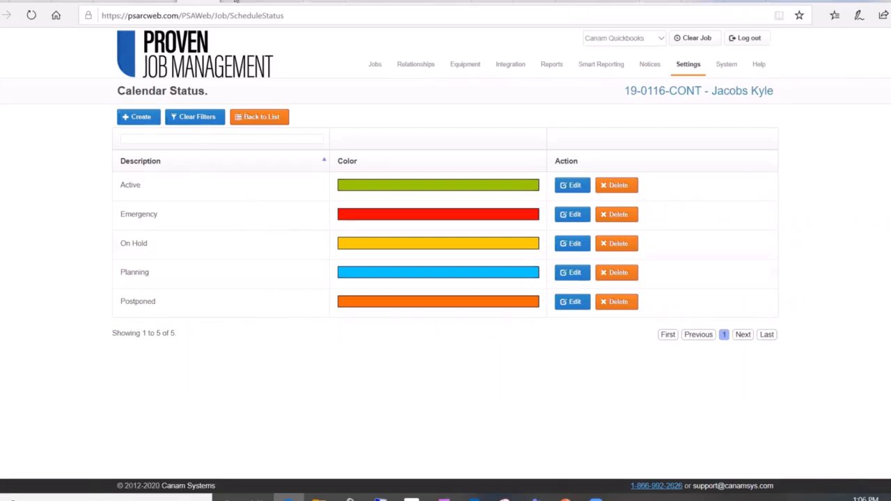
Step: Review the Reconstruction job notification setting through to its message body, and view the workflow setup for Fire jobs
click(237, 1)
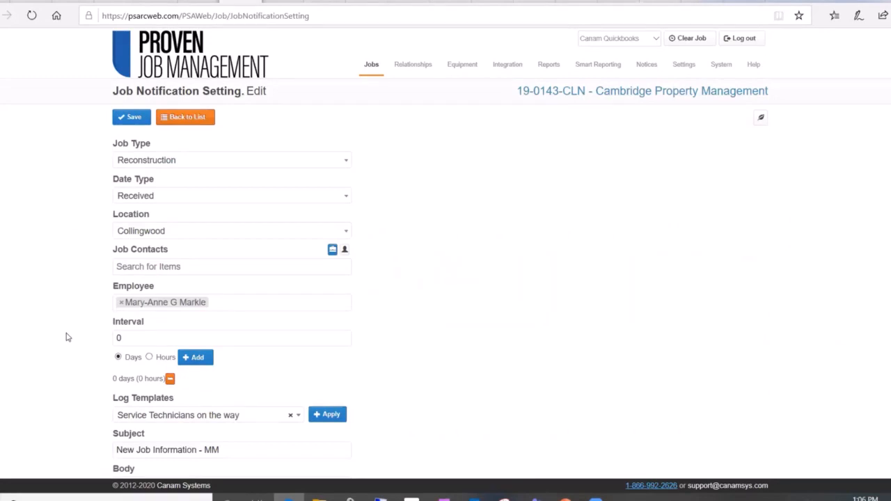
scroll(68, 337, down, 1)
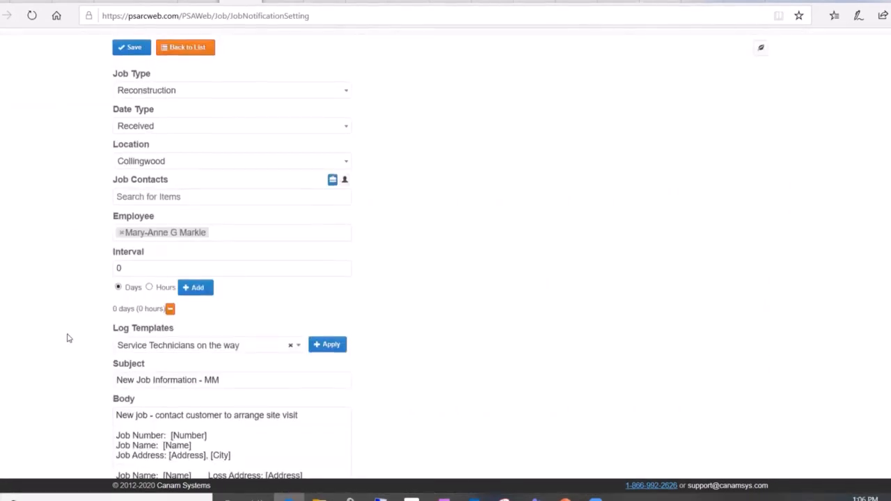
scroll(67, 337, down, 1)
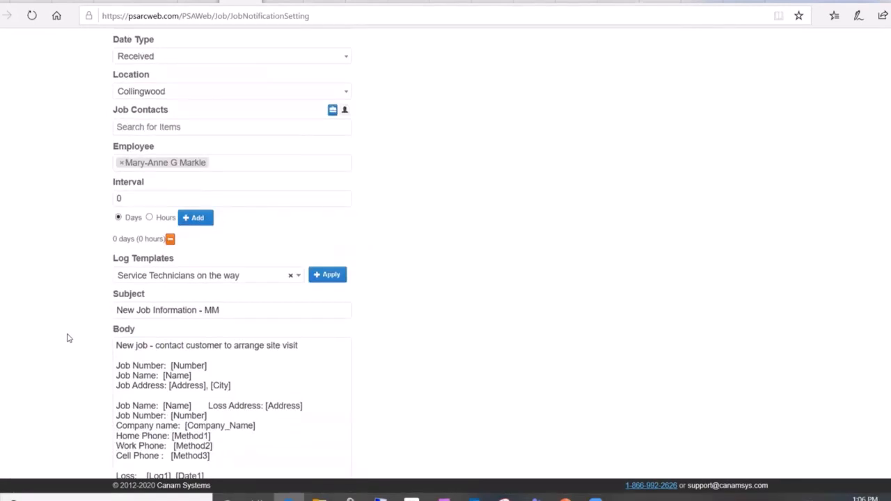
scroll(67, 338, down, 1)
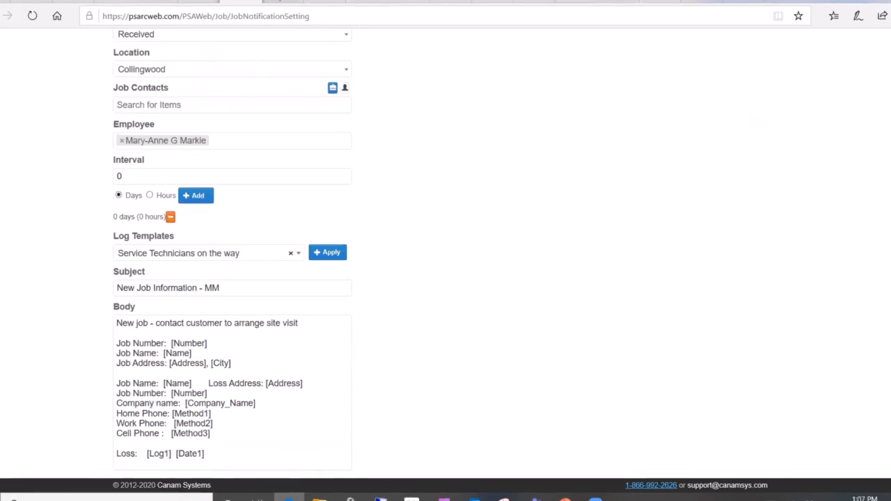
click(284, 1)
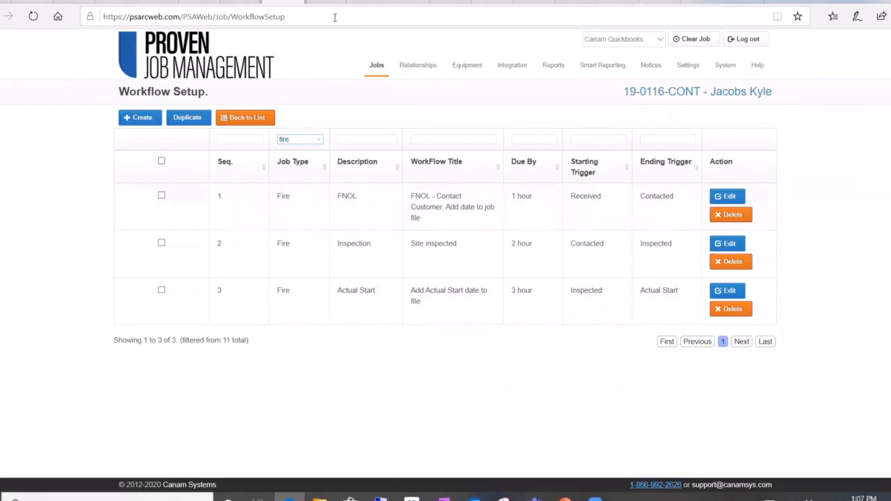
Step: View the Estimator employee type's settings and the job creation form with its employee role fields
click(313, 2)
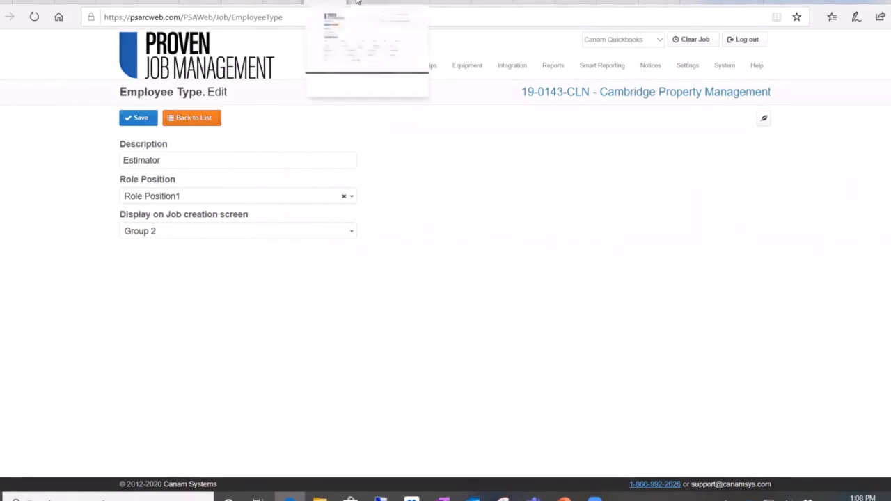
click(357, 1)
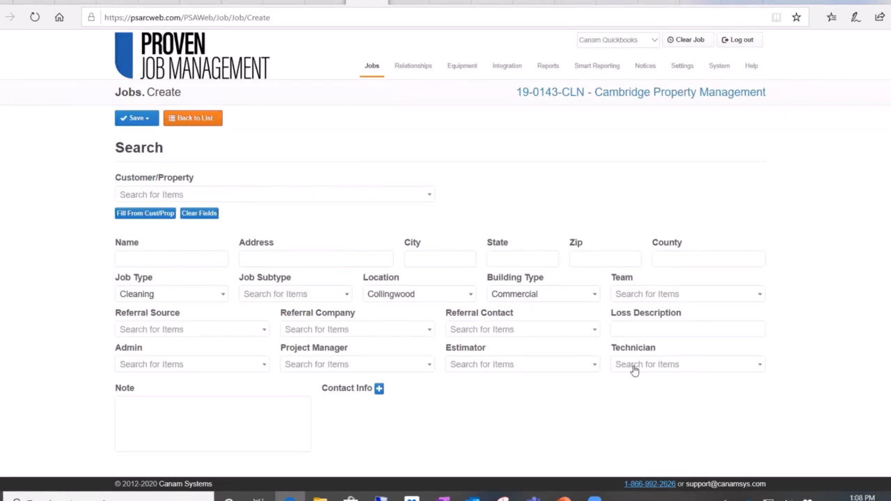
Step: Show the duplicate company check options in the Relationships company settings, and view the Project Manager role's Companies permissions
click(401, 1)
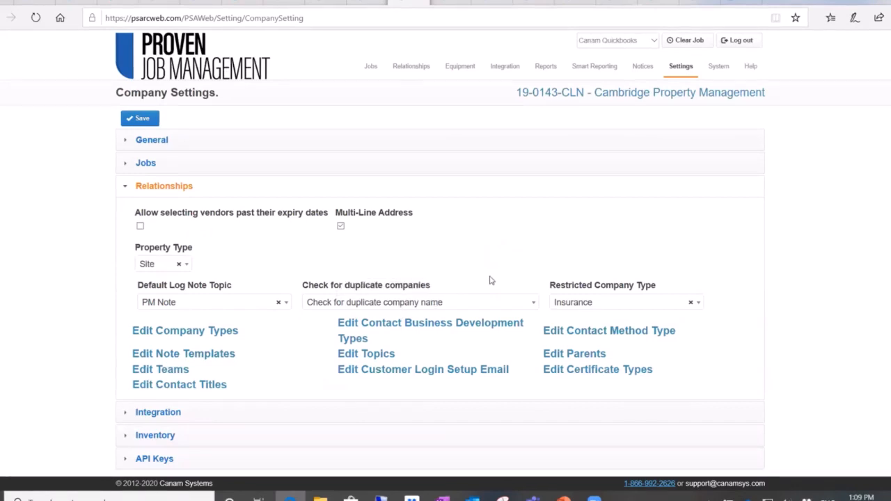
click(532, 307)
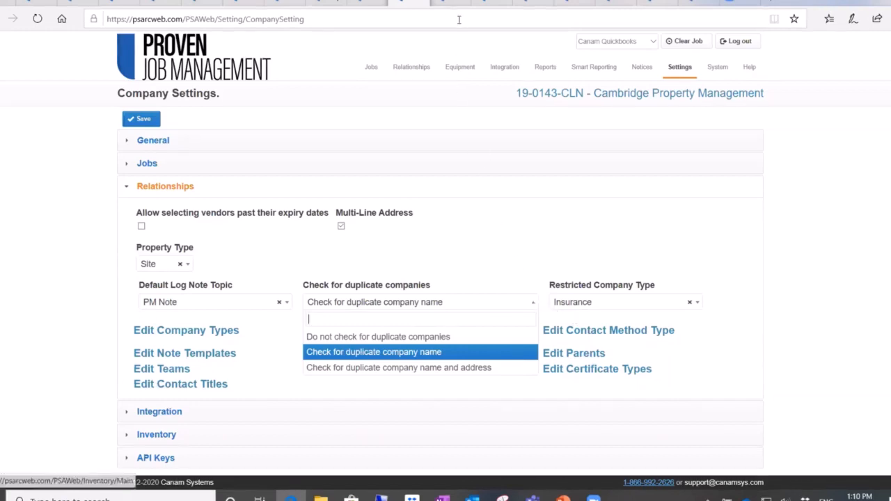
click(442, 2)
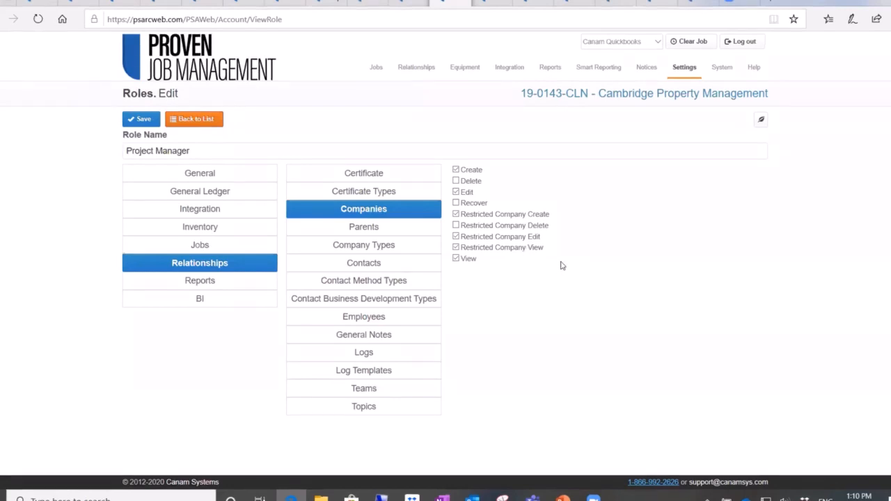
Step: Open the Matterport section of the Cambridge Property Management job and start its 3D tour
click(488, 3)
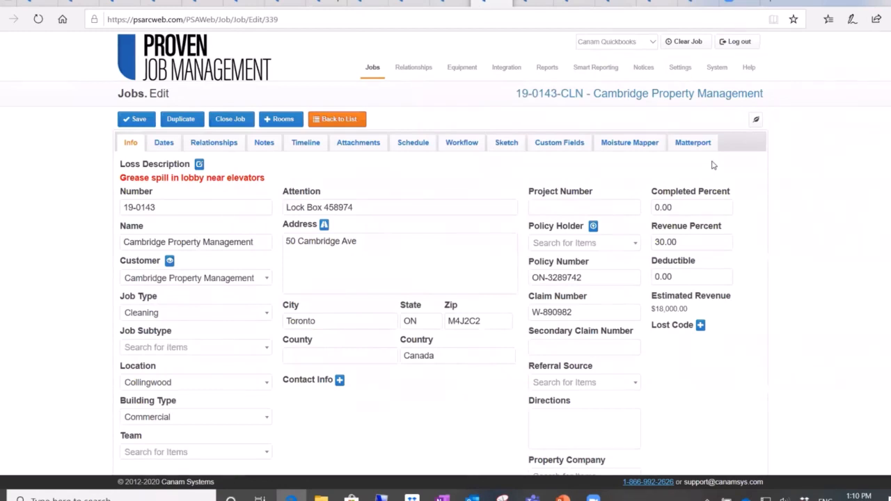
click(686, 142)
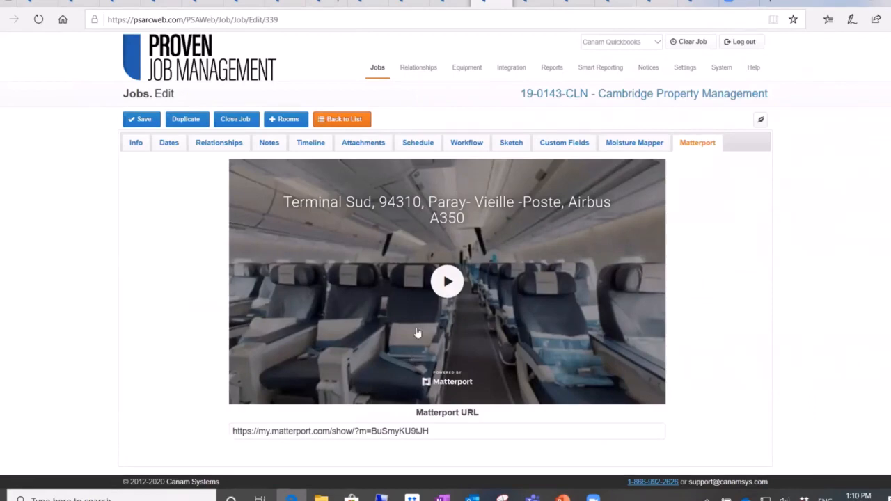
click(447, 282)
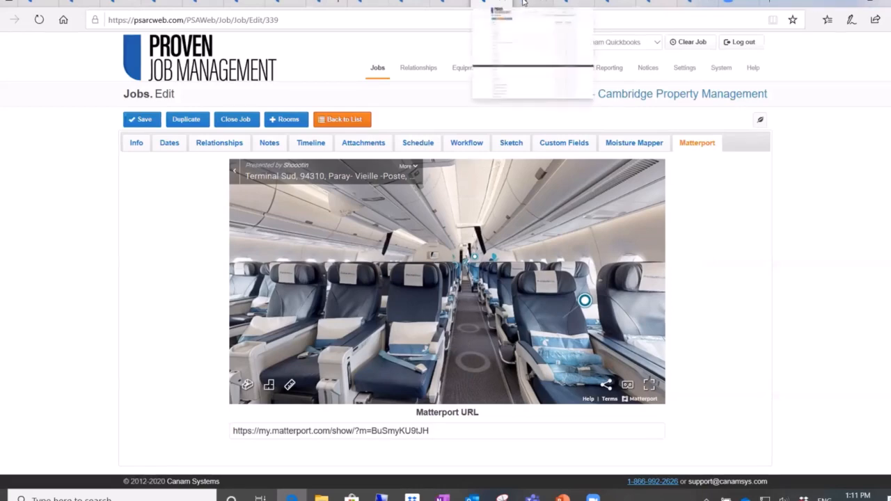
Step: Open the job lookup column configuration in User Settings and examine the available fields, sort directions and sort priorities
click(524, 3)
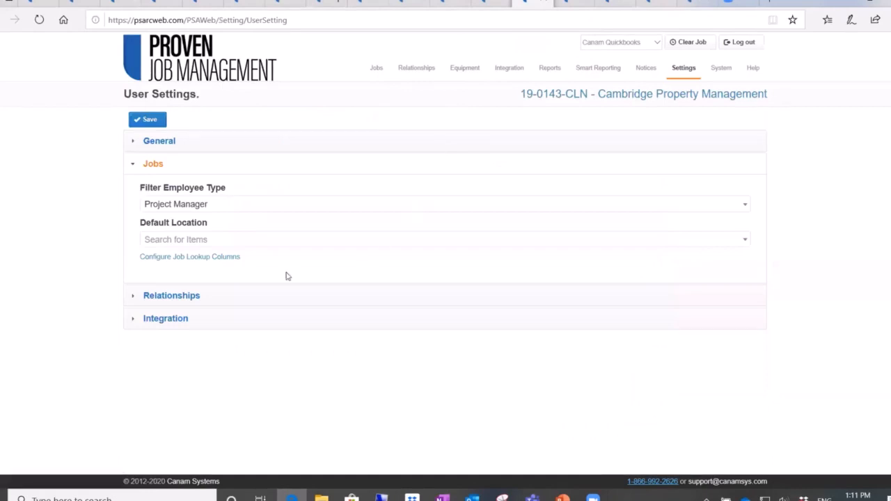
click(175, 258)
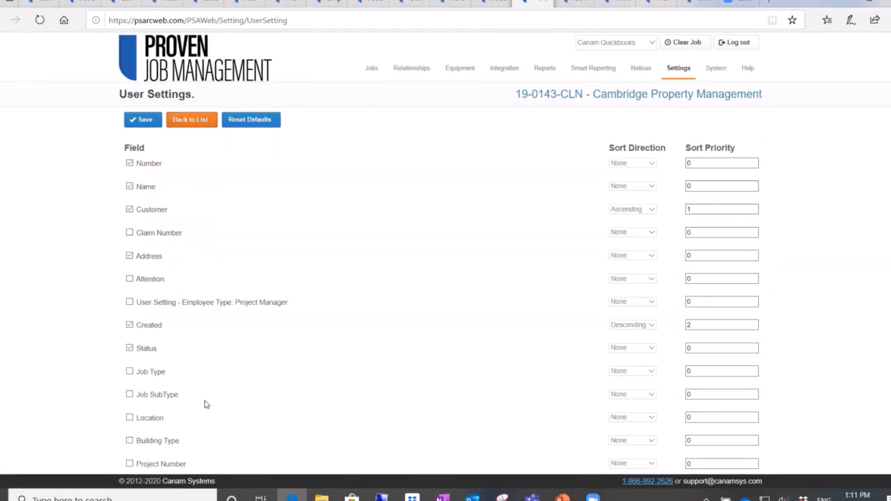
scroll(206, 405, down, 1)
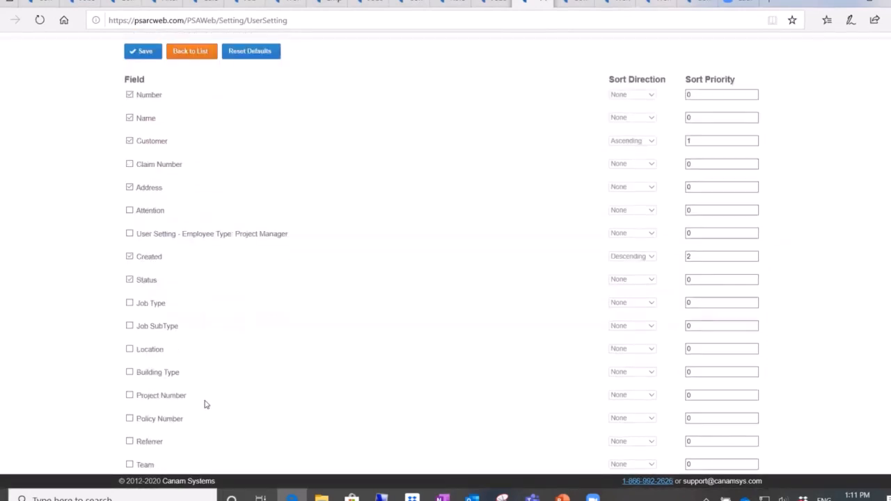
scroll(205, 404, down, 2)
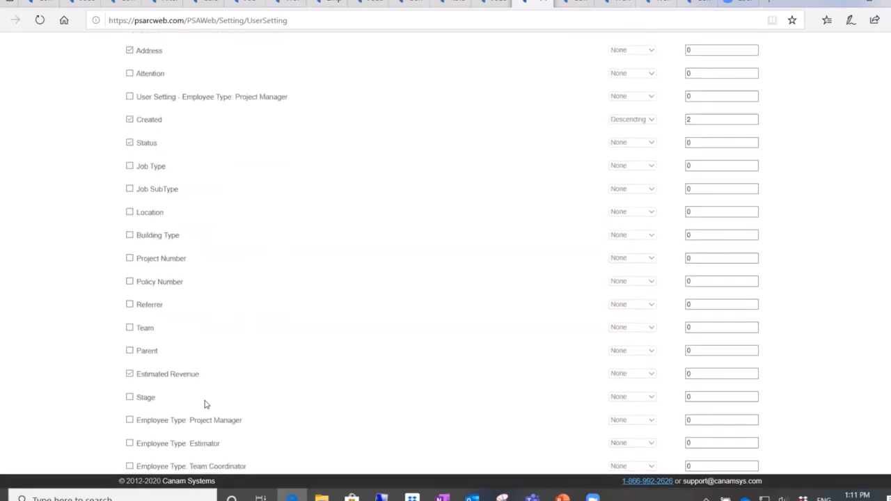
scroll(205, 405, up, 3)
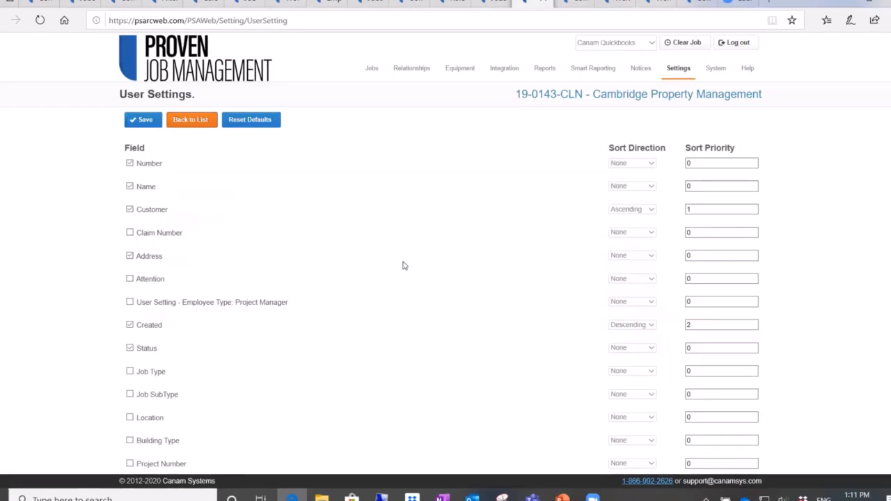
Step: View the General company settings and examine the body of the Welcome Letter mail merge template
click(571, 3)
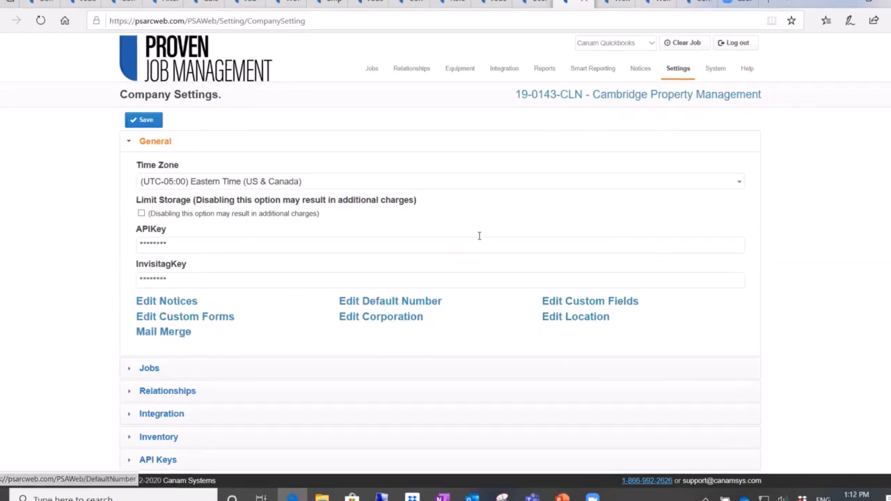
click(605, 2)
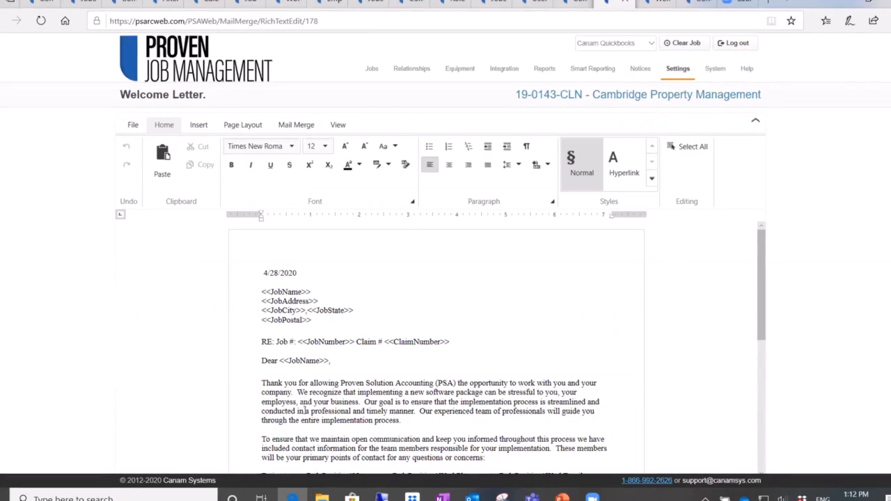
scroll(330, 423, down, 2)
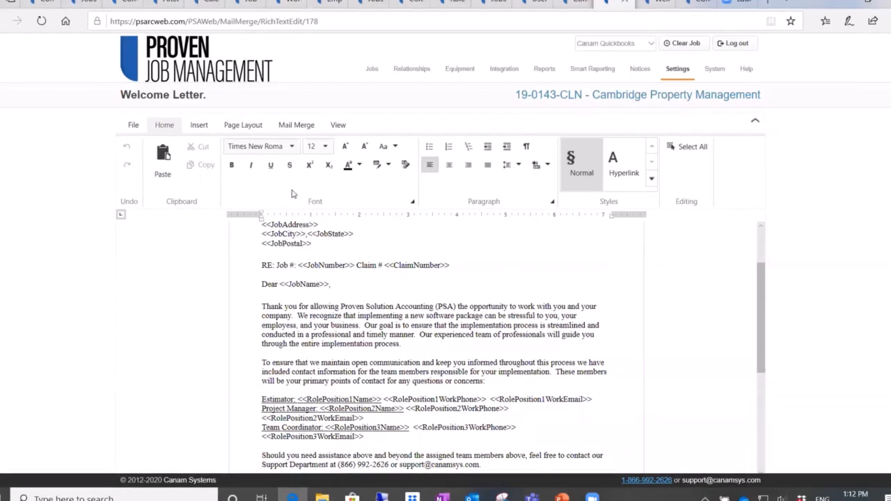
Step: Display the merge fields available for the Welcome Letter template, and close the list without inserting one
click(282, 127)
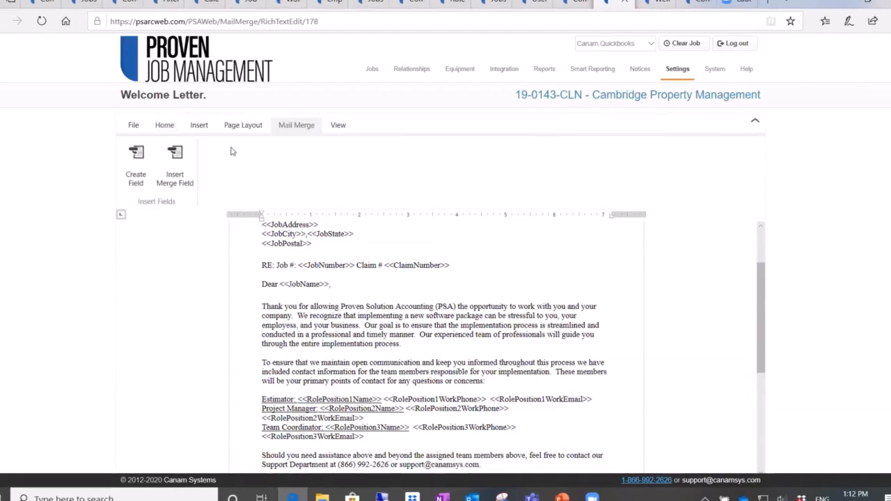
click(176, 164)
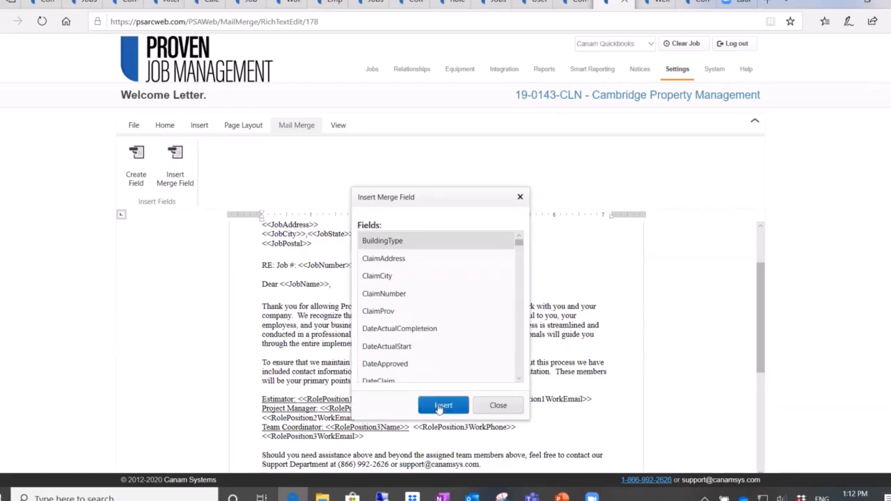
click(497, 406)
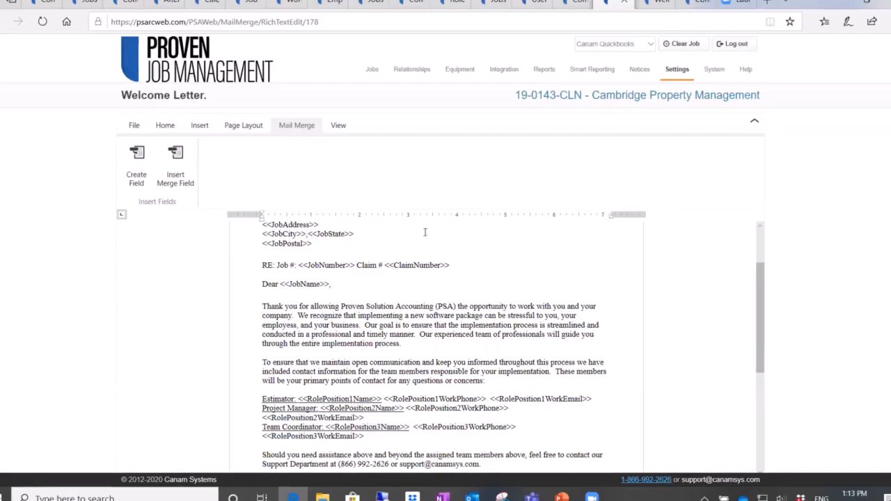
Step: Read through the merged Welcome Letter-4 for the Cambridge Property Management job, and show its print and PDF save options
click(644, 2)
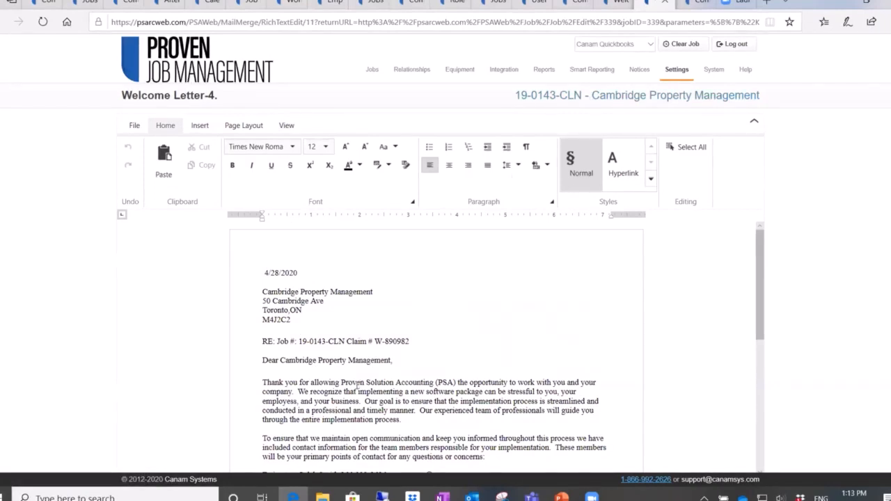
scroll(356, 384, down, 1)
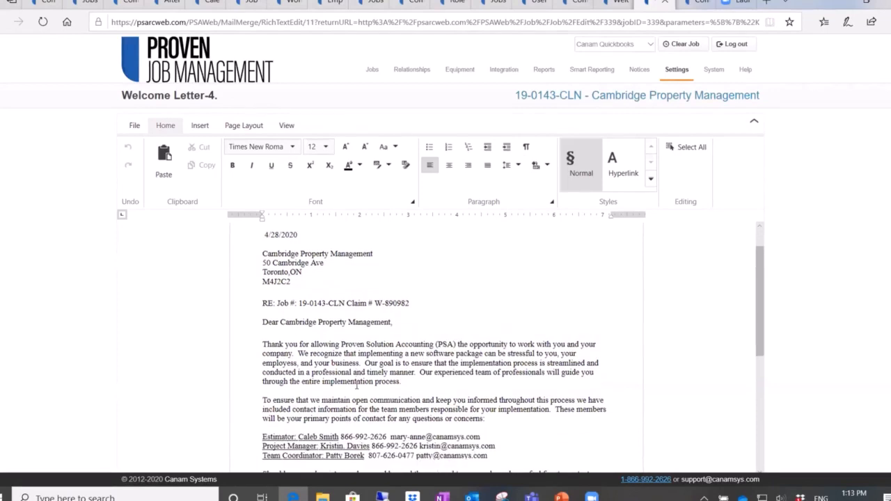
scroll(356, 386, down, 1)
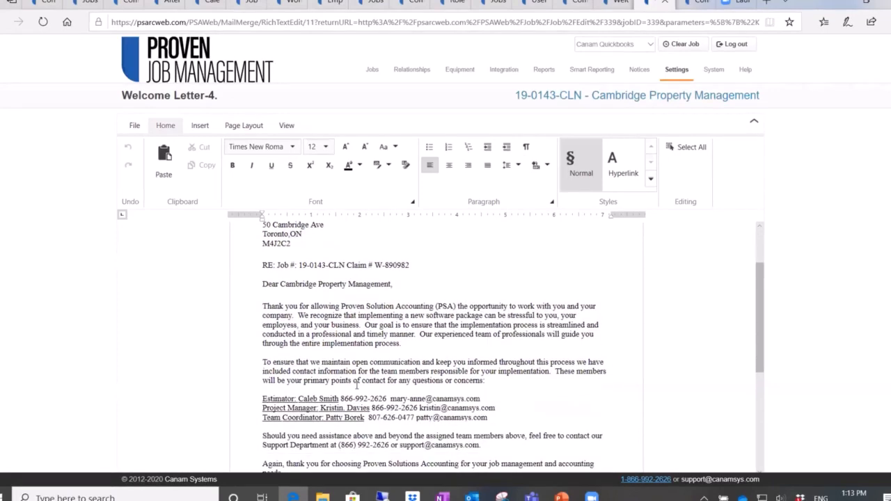
scroll(357, 386, down, 1)
scroll(357, 386, down, 1)
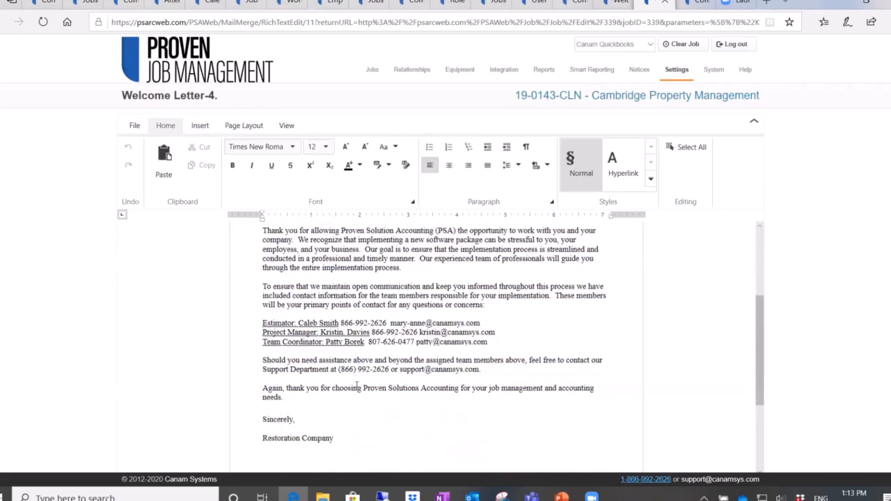
scroll(356, 386, up, 2)
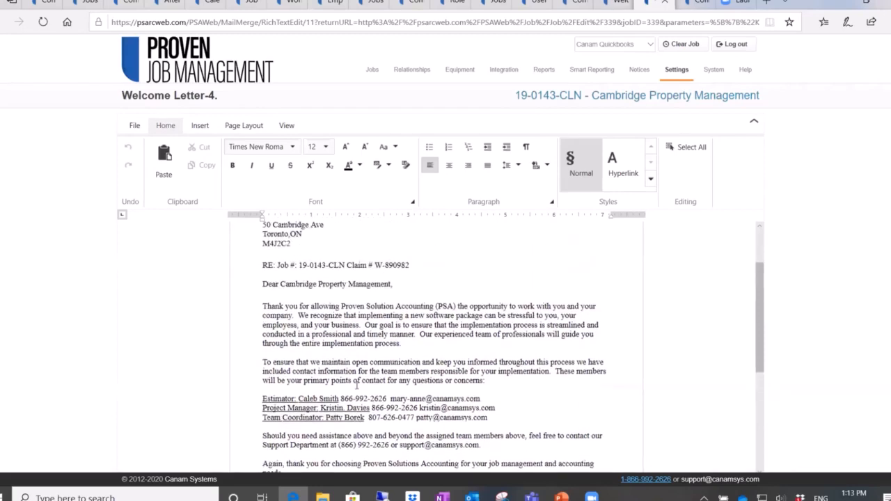
click(133, 128)
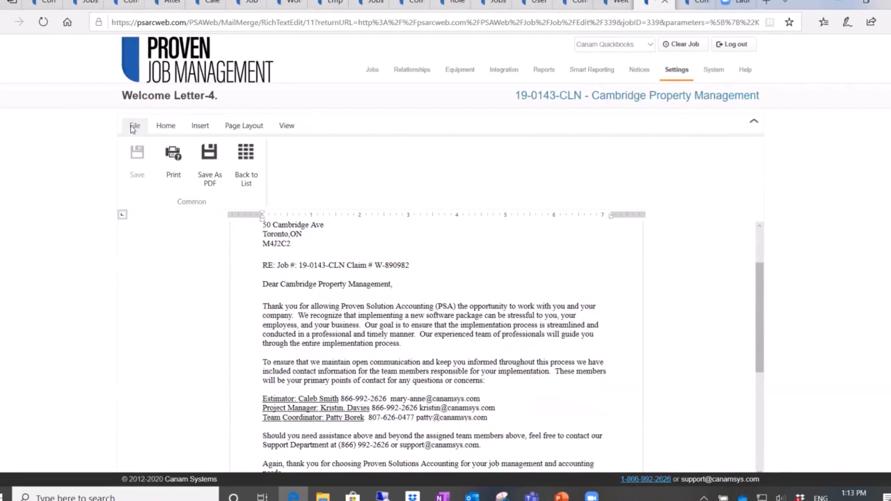
Step: Save the merged Welcome Letter-4 as a PDF and return to the Cambridge Property Management job
click(209, 163)
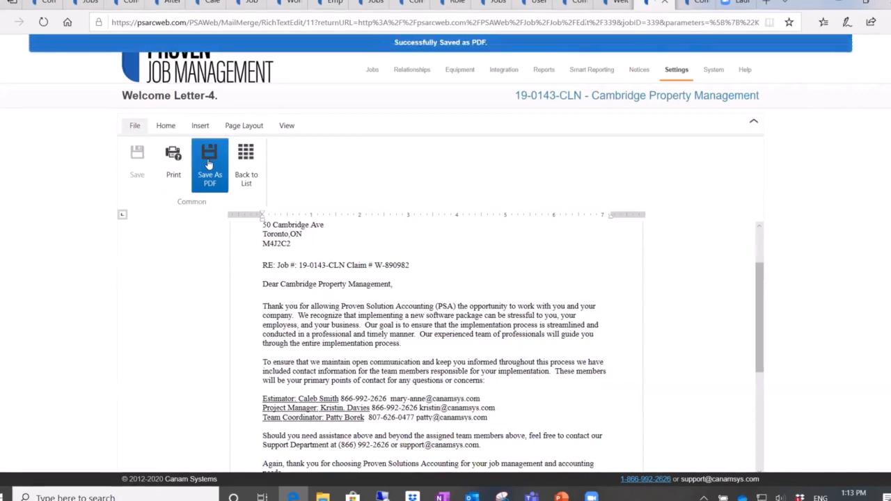
click(585, 103)
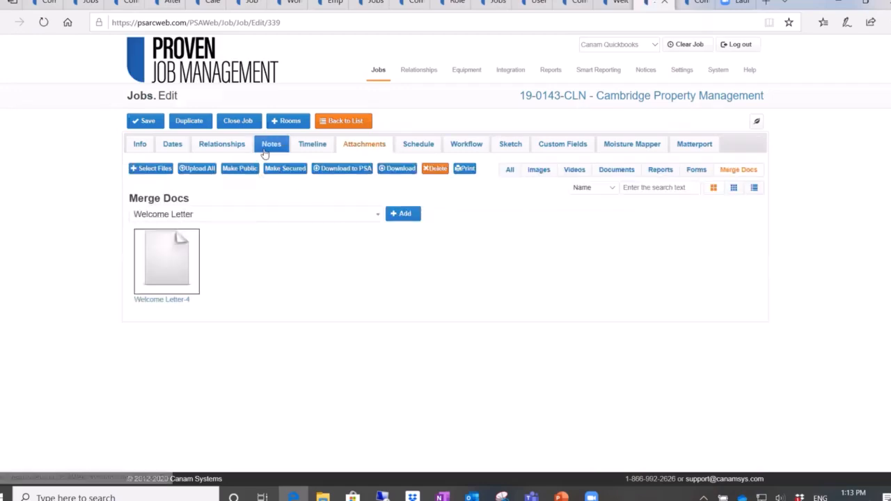
click(269, 146)
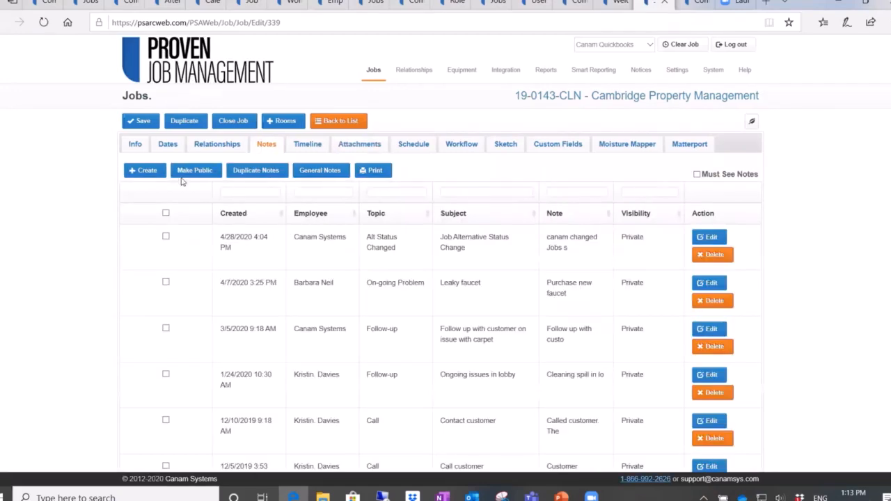
click(144, 170)
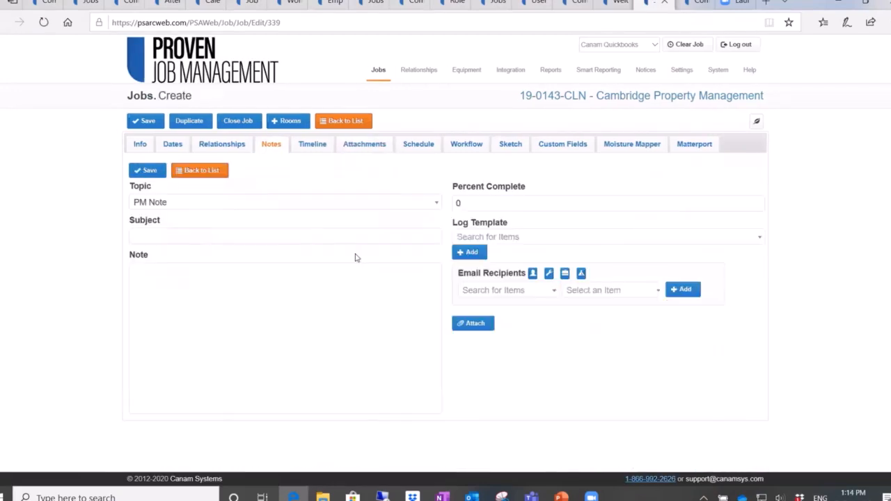
click(475, 325)
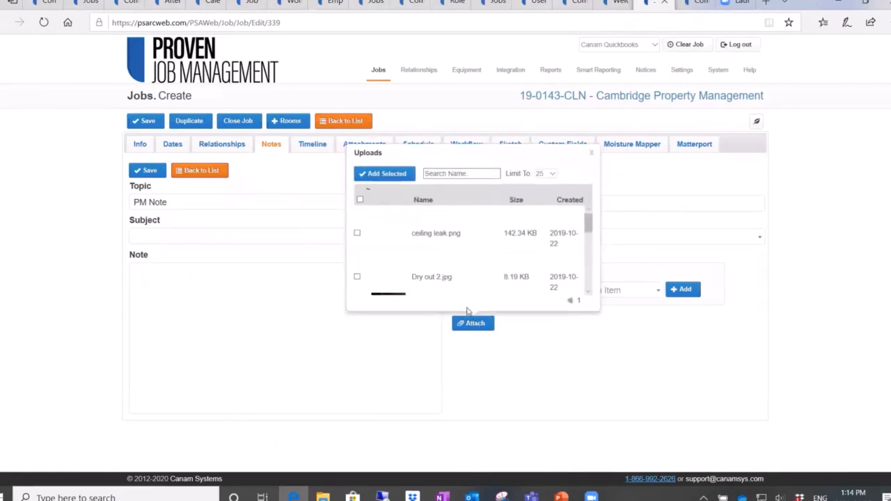
scroll(448, 272, down, 5)
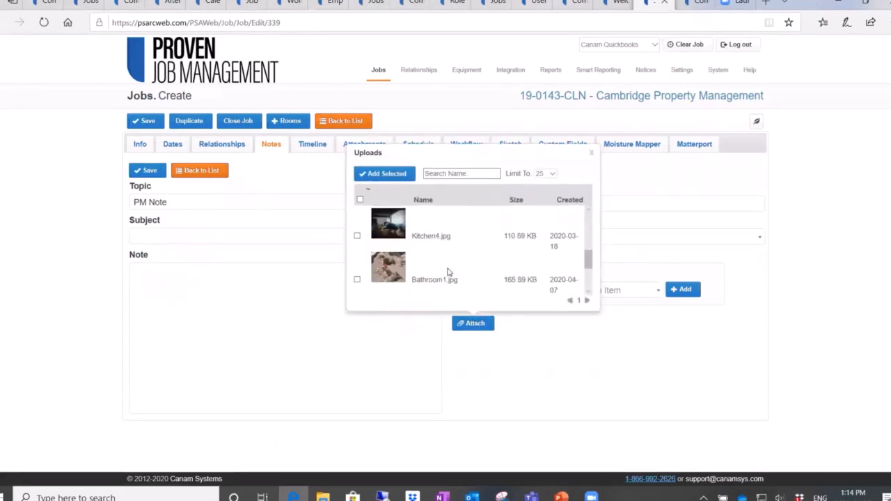
scroll(447, 272, down, 4)
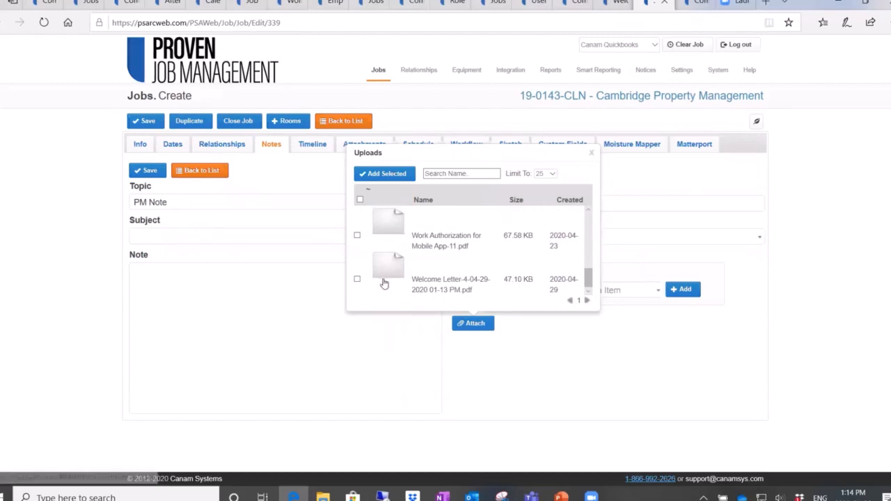
click(357, 280)
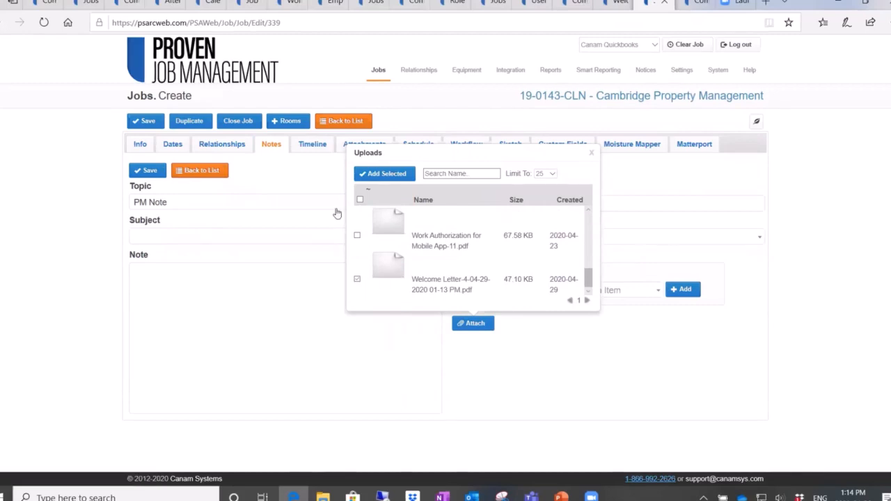
click(381, 174)
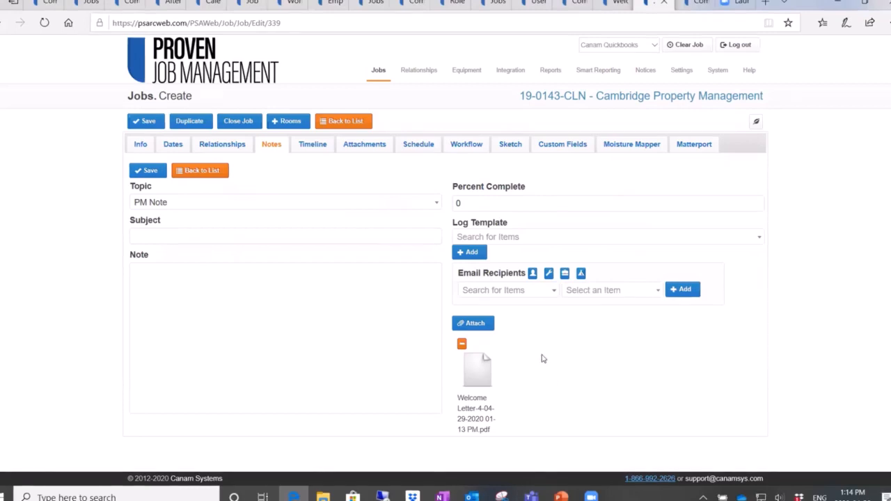
Step: View the Roehampton Apartments company record and examine its related companies
click(689, 3)
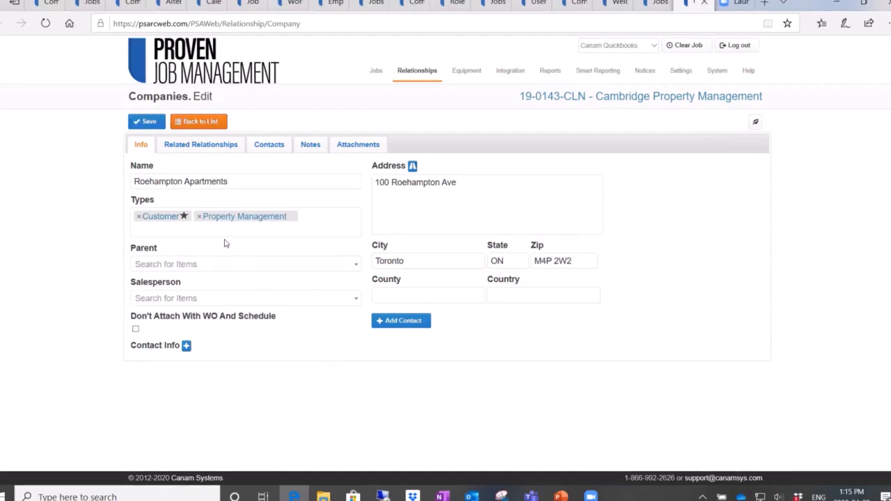
click(190, 145)
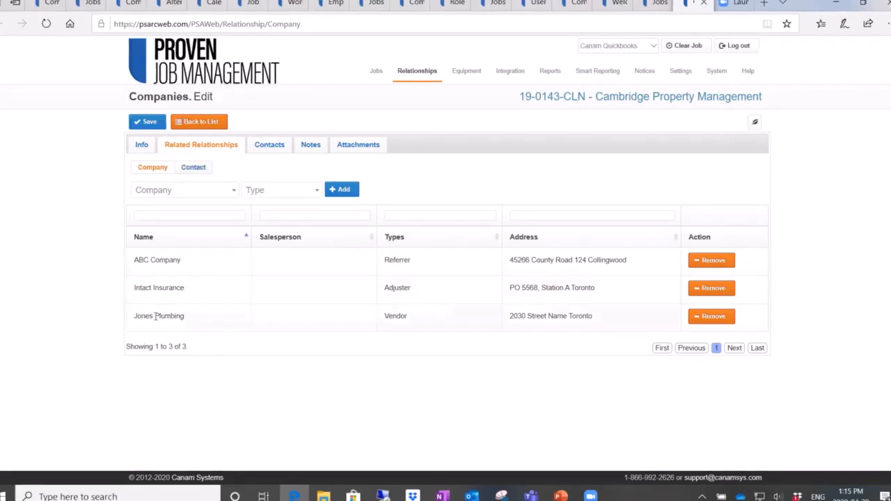
Step: Filter the companies list by the name "jones", open the Jones Plumbing record and examine its related companies
click(192, 124)
click(151, 141)
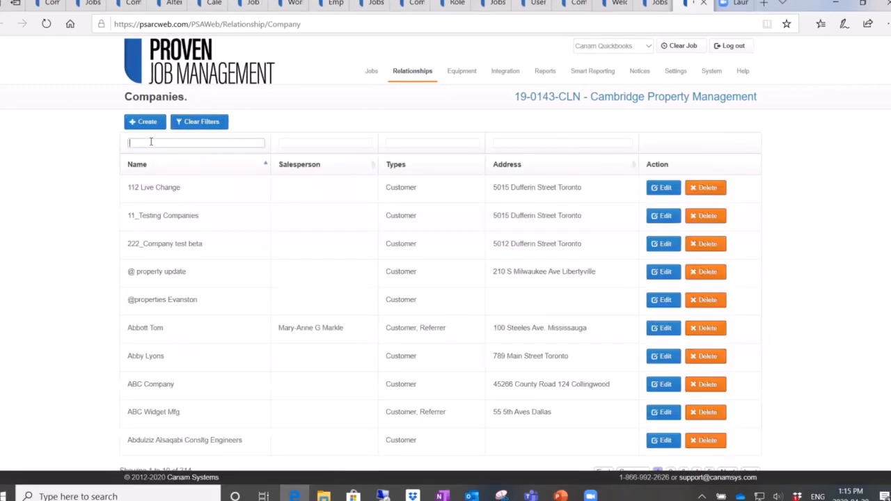
text(jones)
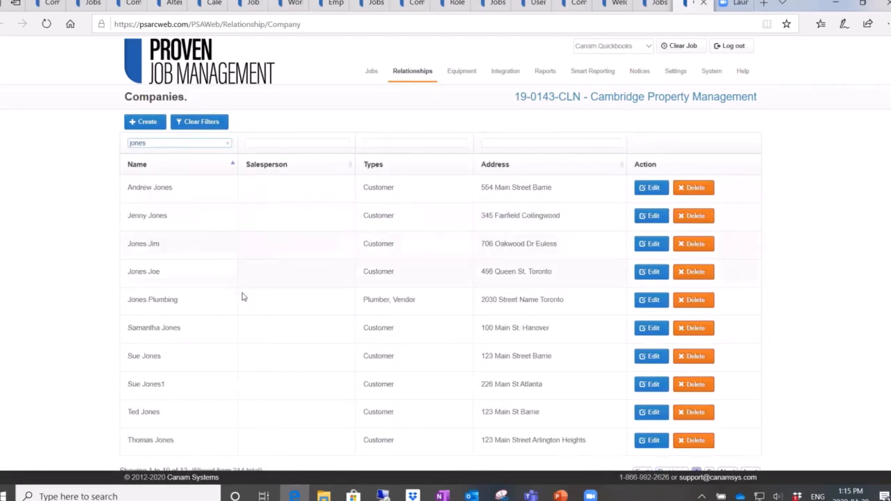
click(650, 301)
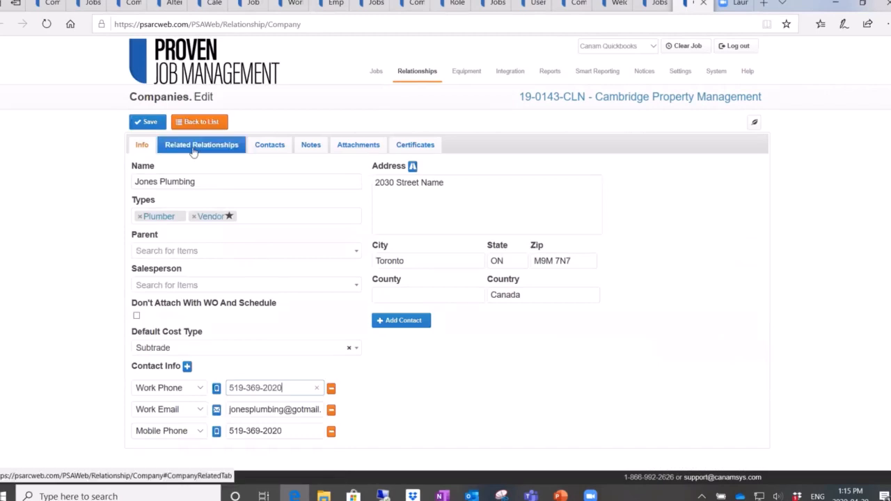
click(193, 147)
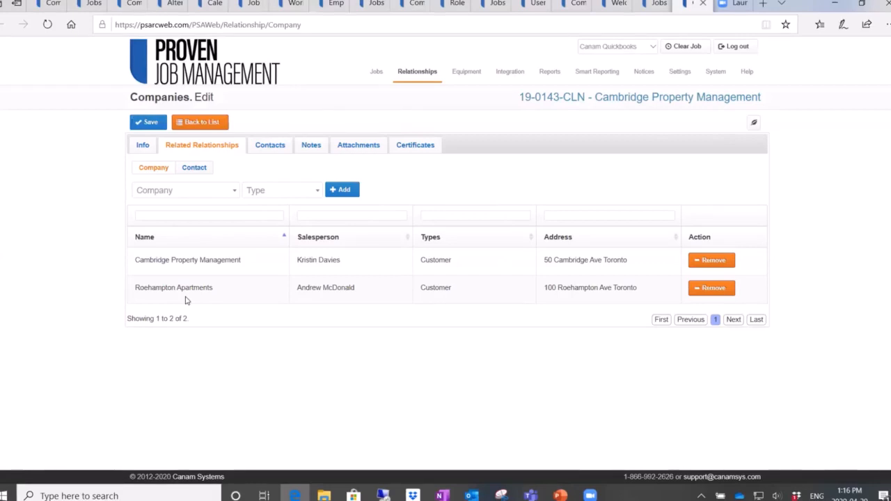
Step: Switch to the PowerPoint slide show at the Updated Features slide and advance to the following slide
key(super+Tab)
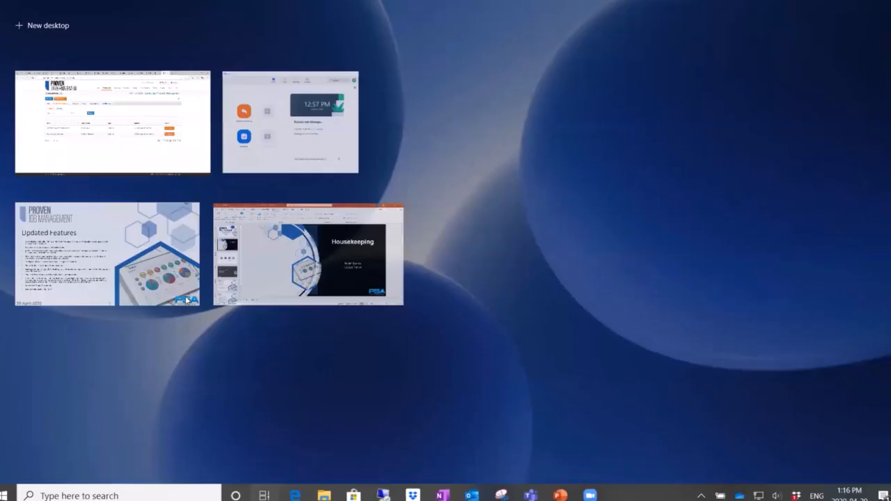
click(65, 246)
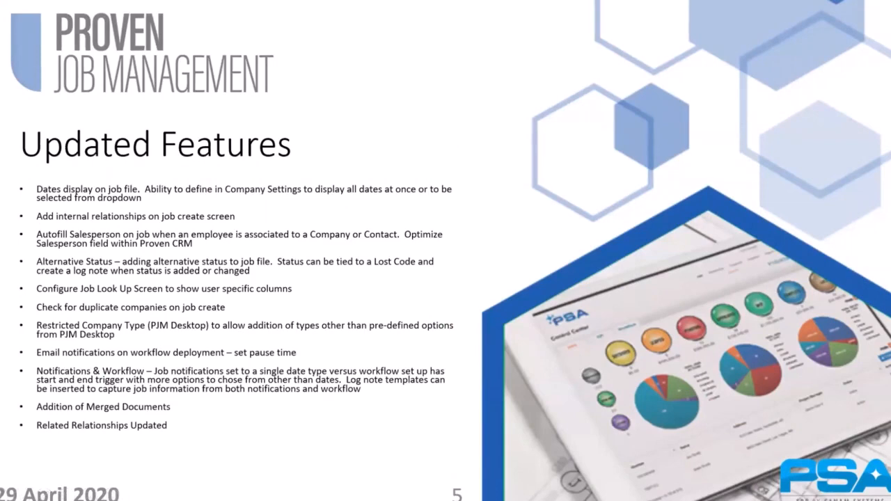
key(Right)
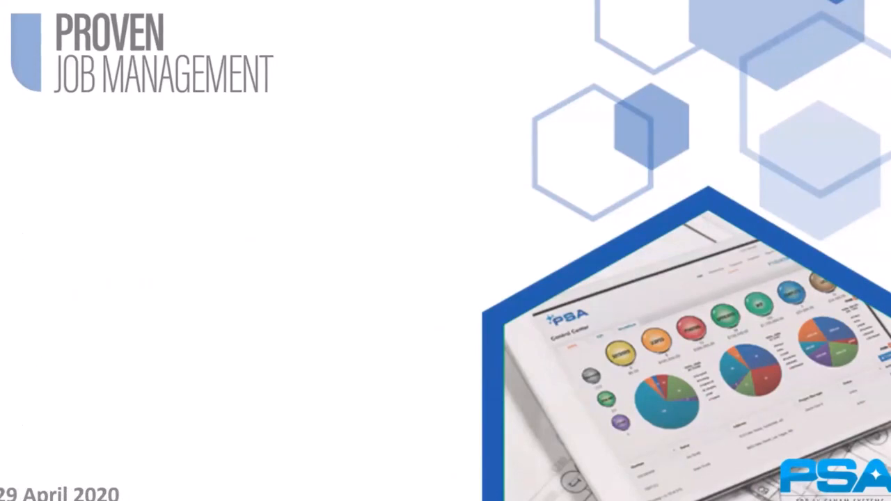